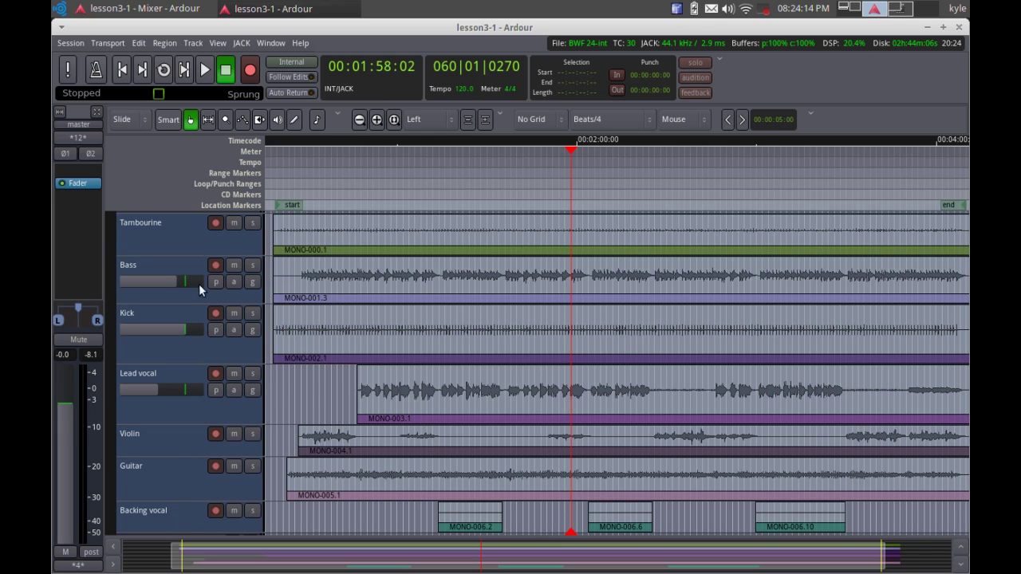
- In the mixer, add a stereo bus named Drum Bus beside the All Vocals Bus
click(152, 9)
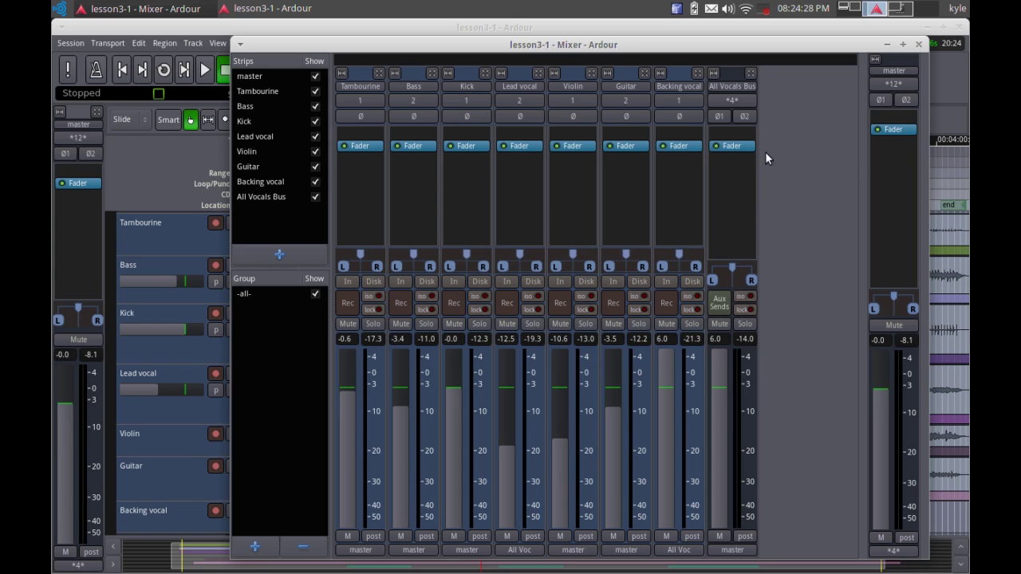
double_click(774, 75)
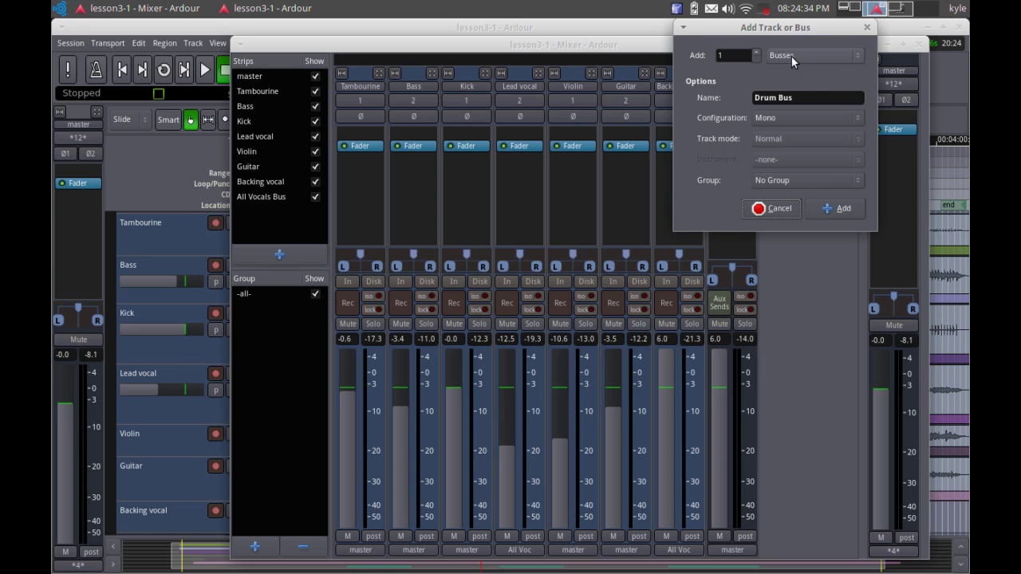
click(800, 117)
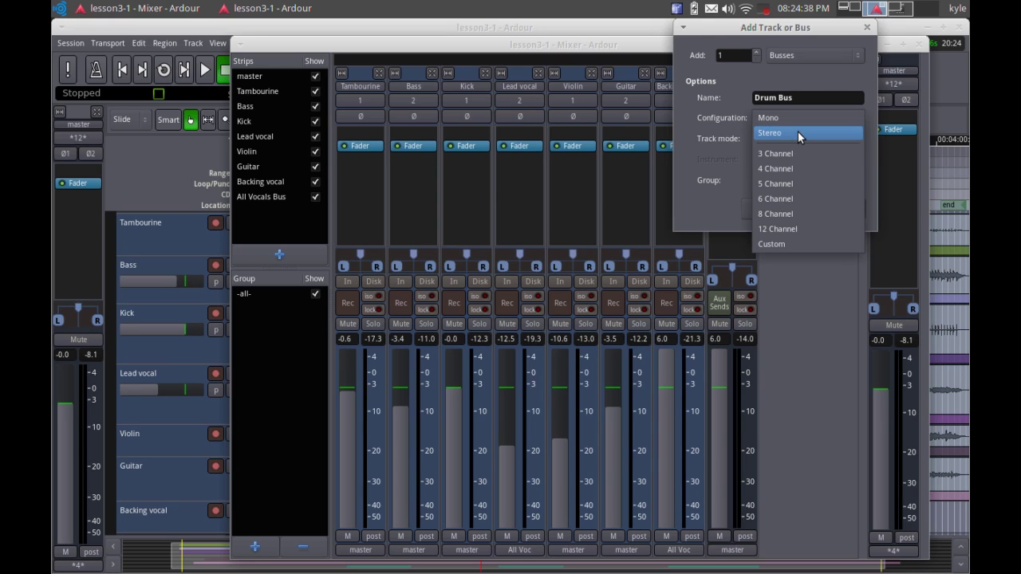
click(797, 133)
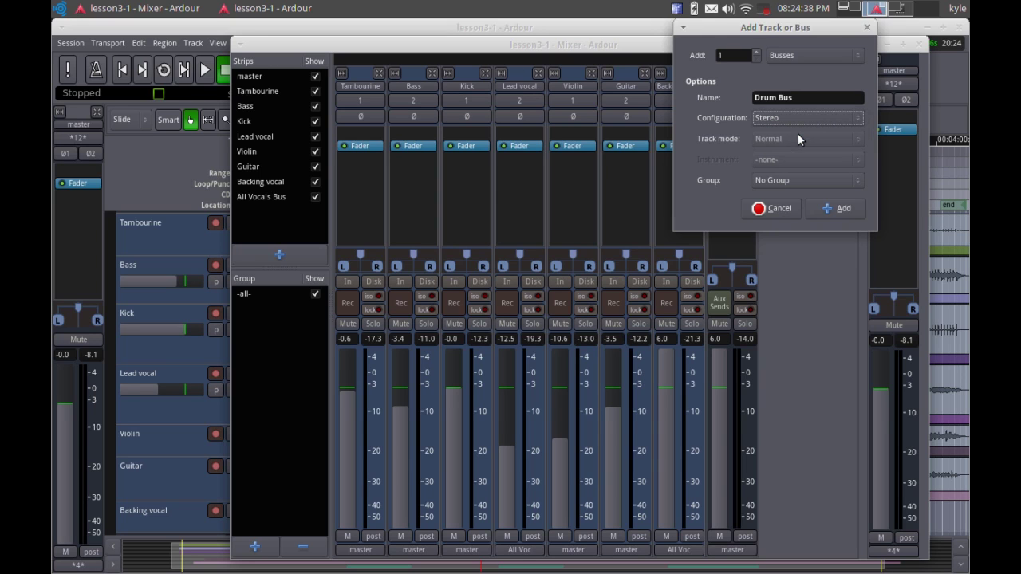
click(833, 209)
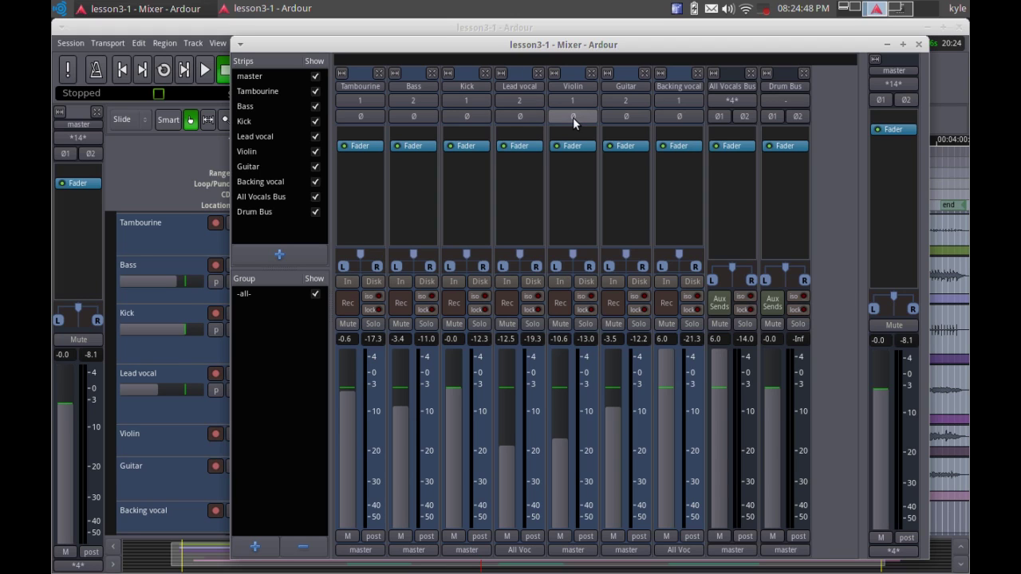
- Route Tambourine and Kick outputs, left and right, into the Drum Bus input matrix
right_click(780, 101)
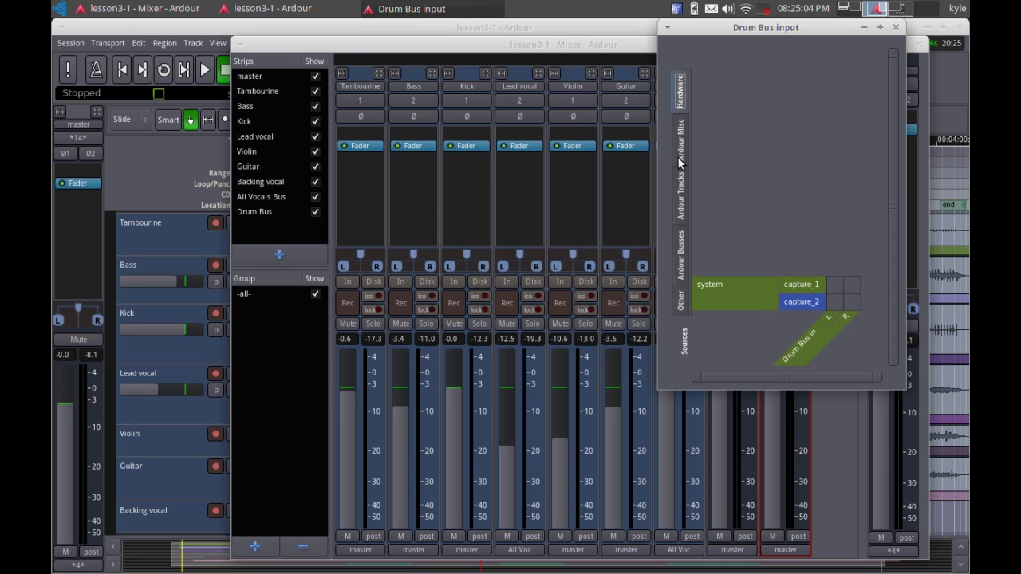
click(680, 188)
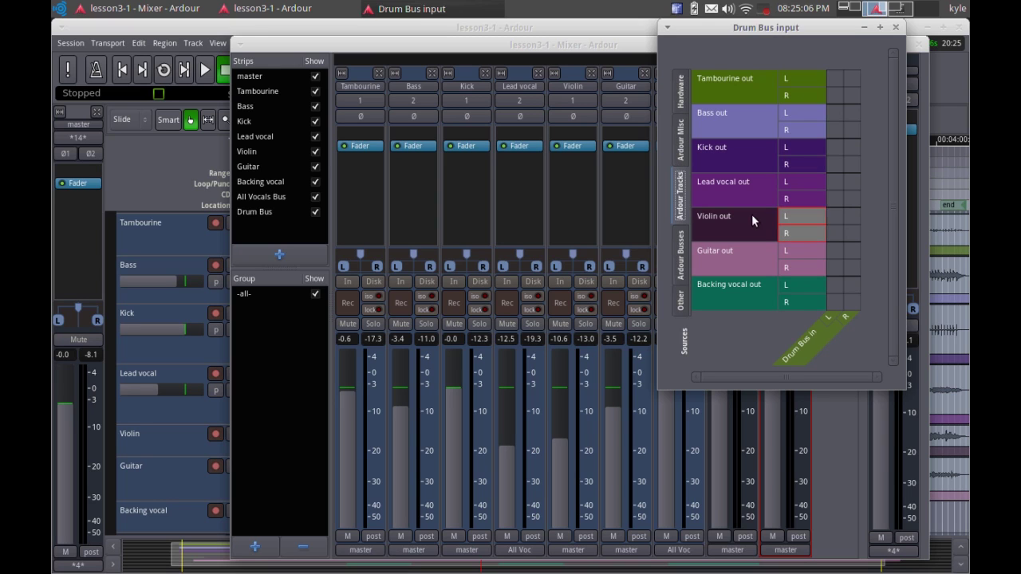
click(832, 77)
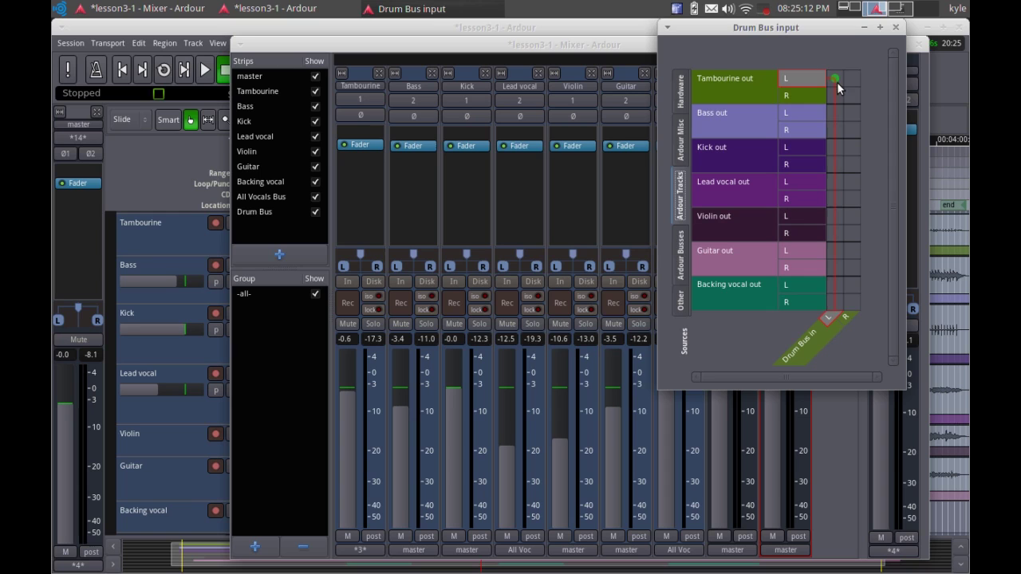
click(850, 95)
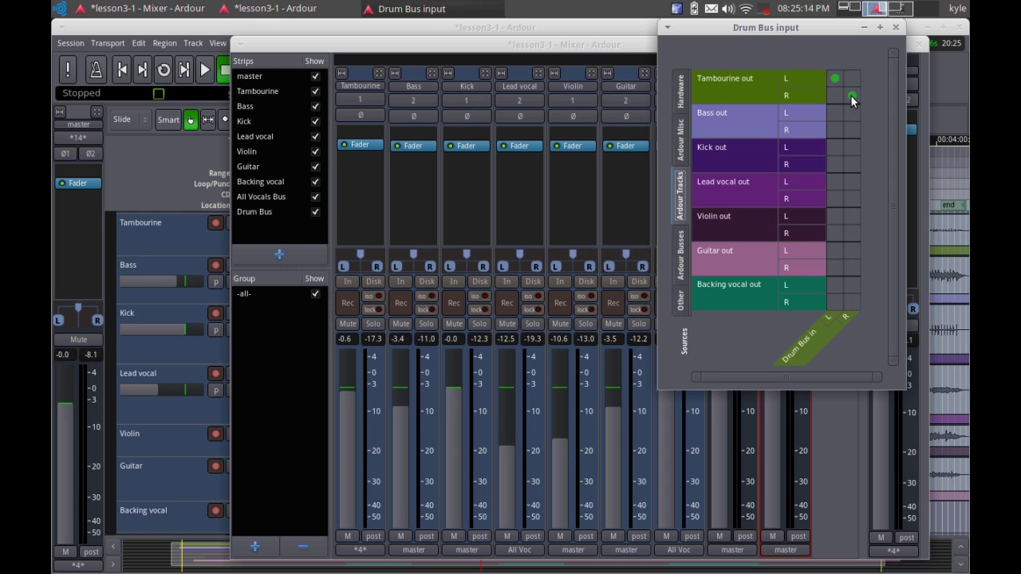
click(833, 146)
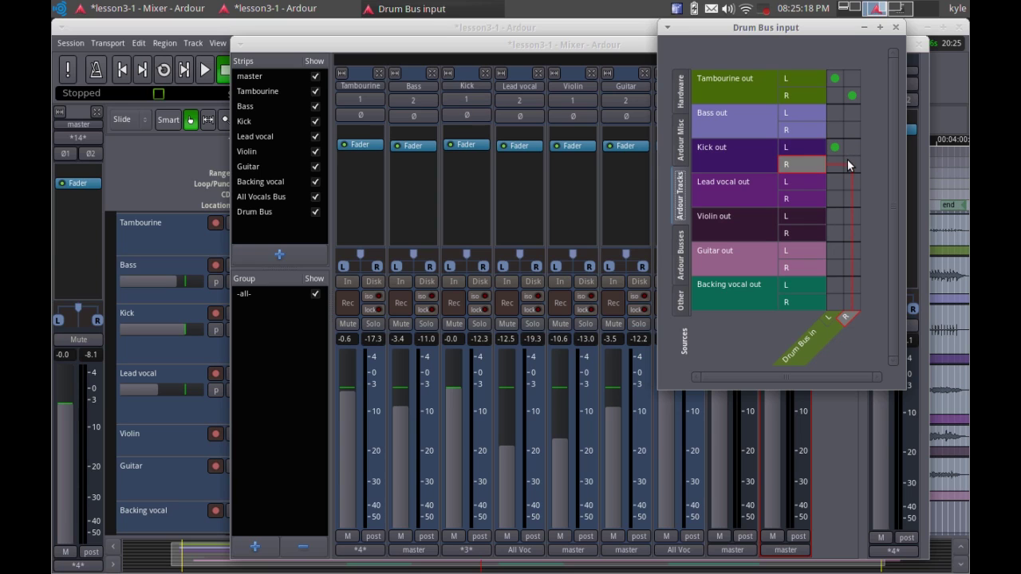
click(848, 163)
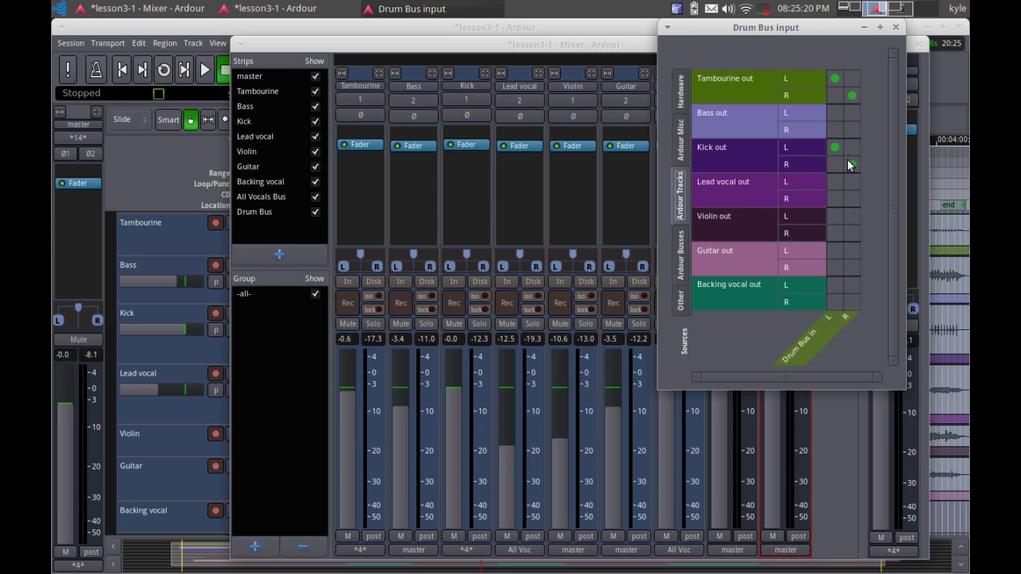
- Disconnect the Tambourine output's left and right channels from master
click(895, 28)
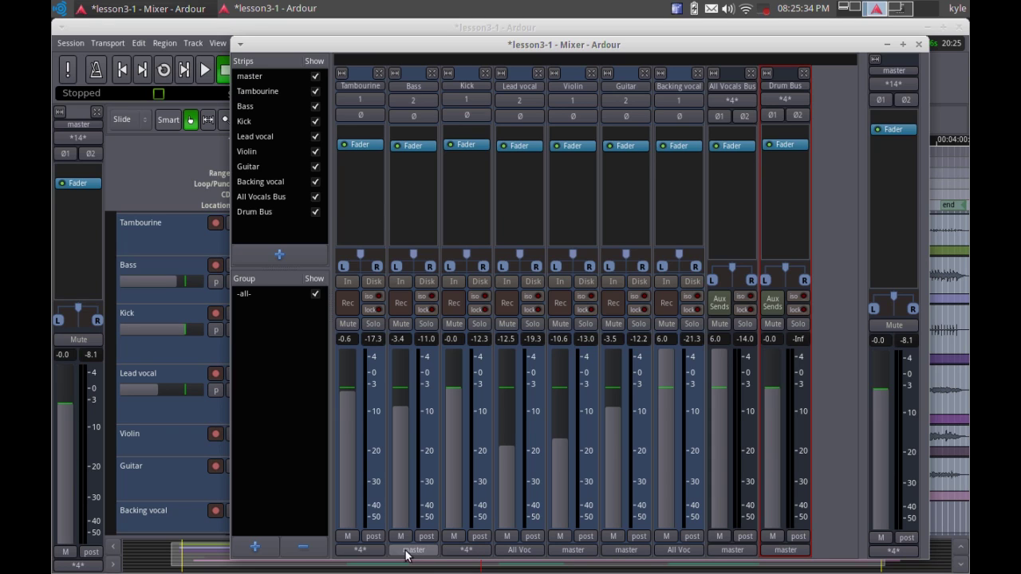
click(370, 549)
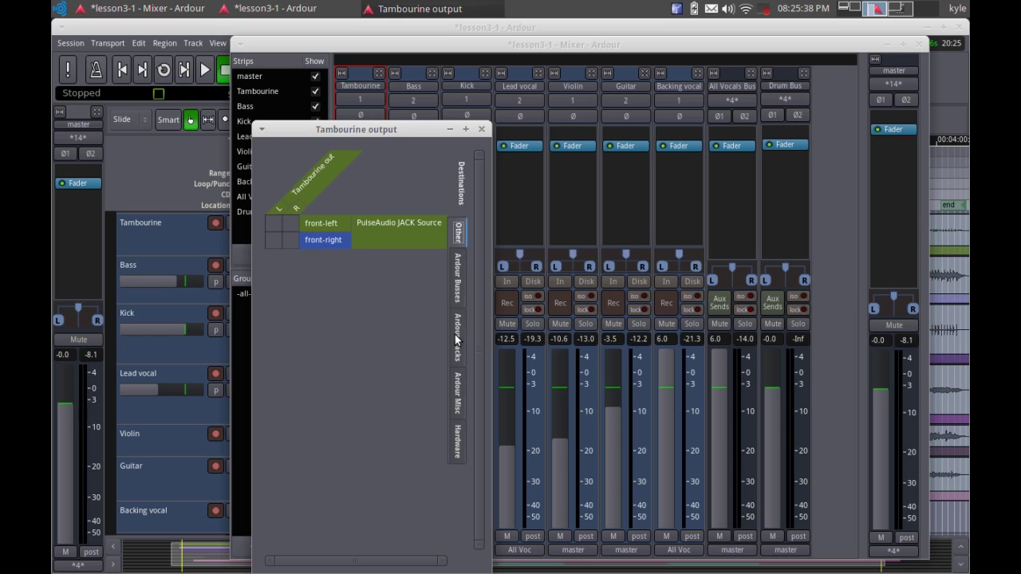
click(458, 275)
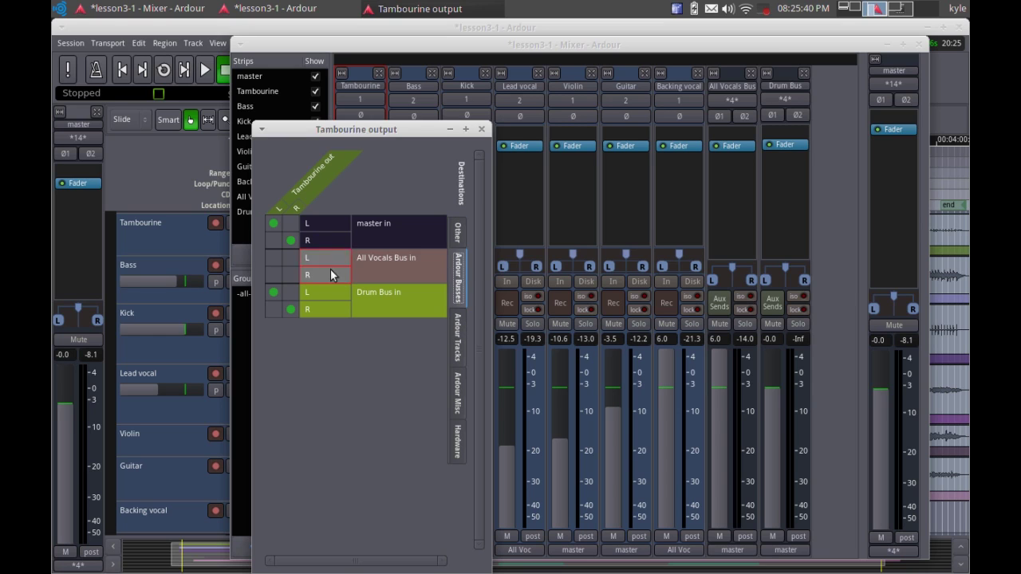
click(274, 224)
click(288, 240)
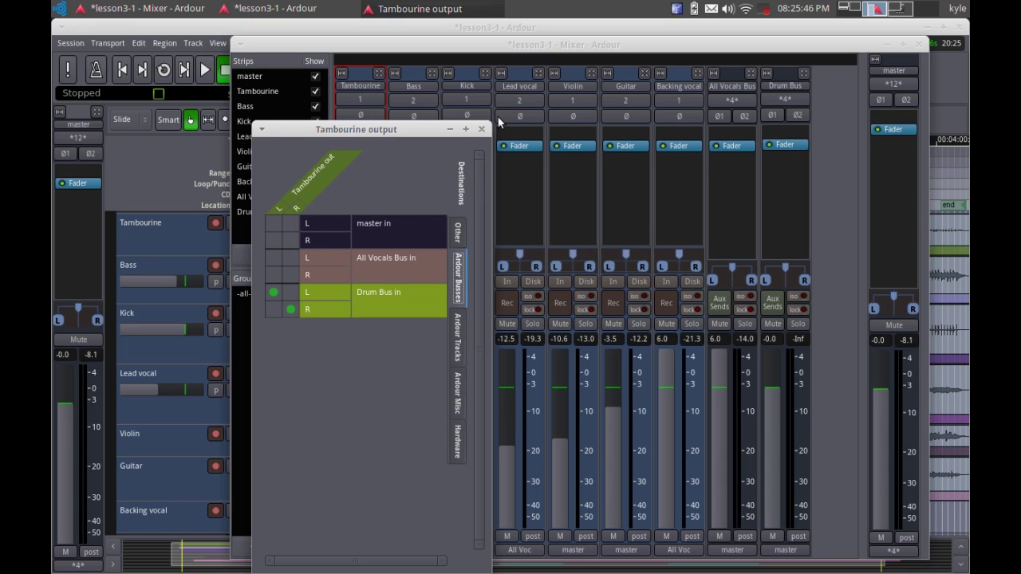
click(481, 129)
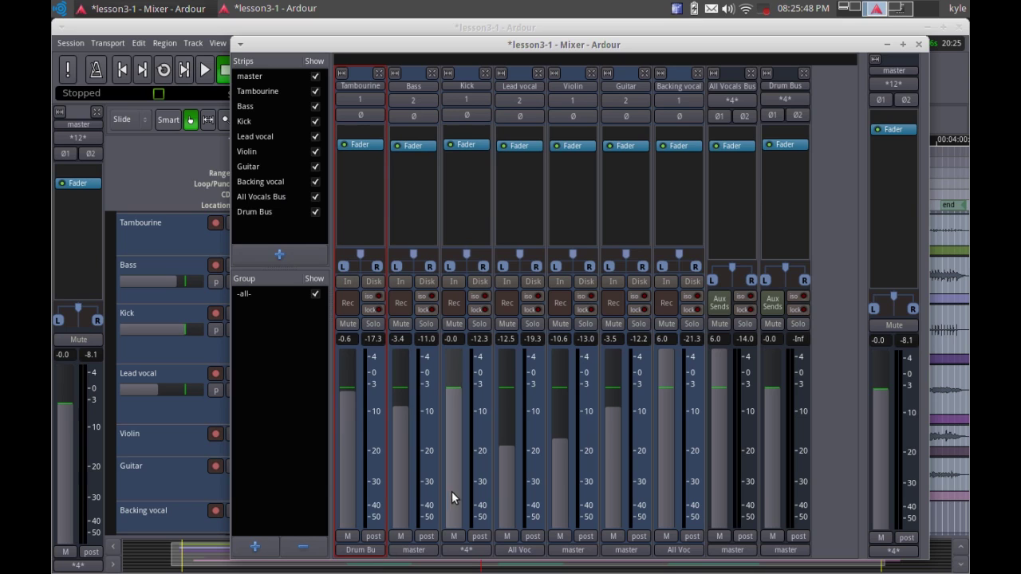
- Disconnect the Kick output's left and right channels from master
click(466, 550)
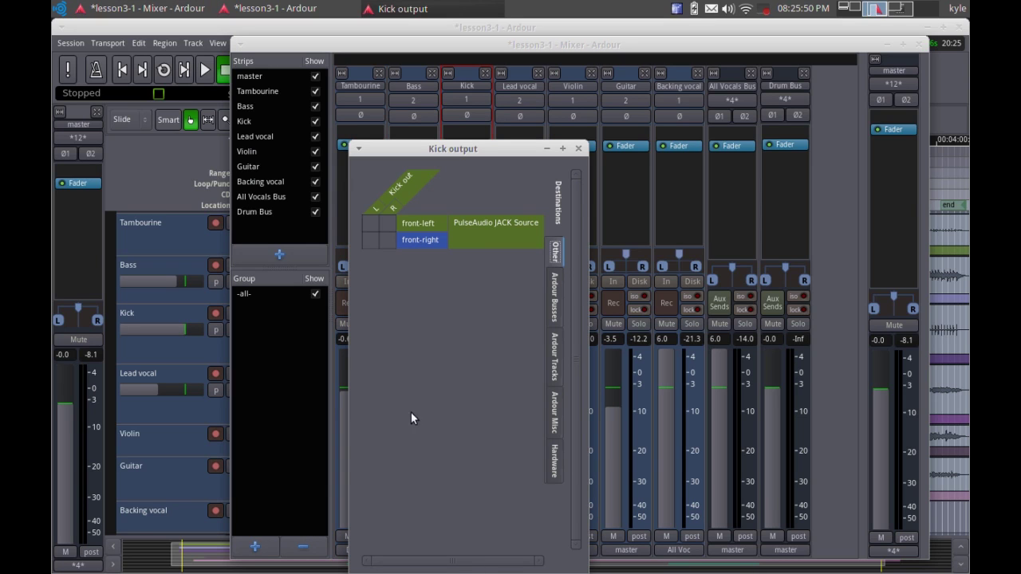
click(555, 295)
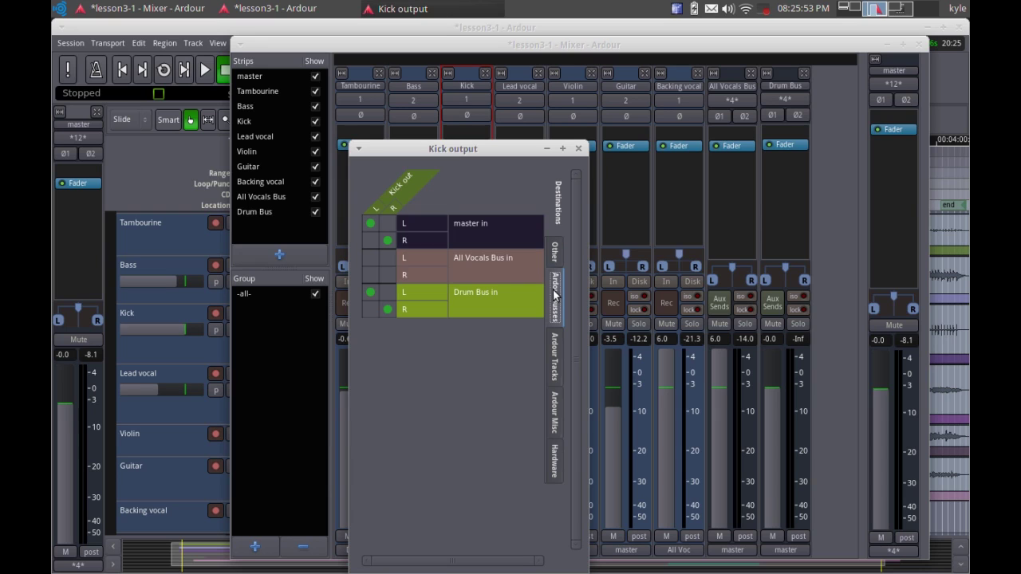
click(372, 223)
click(384, 239)
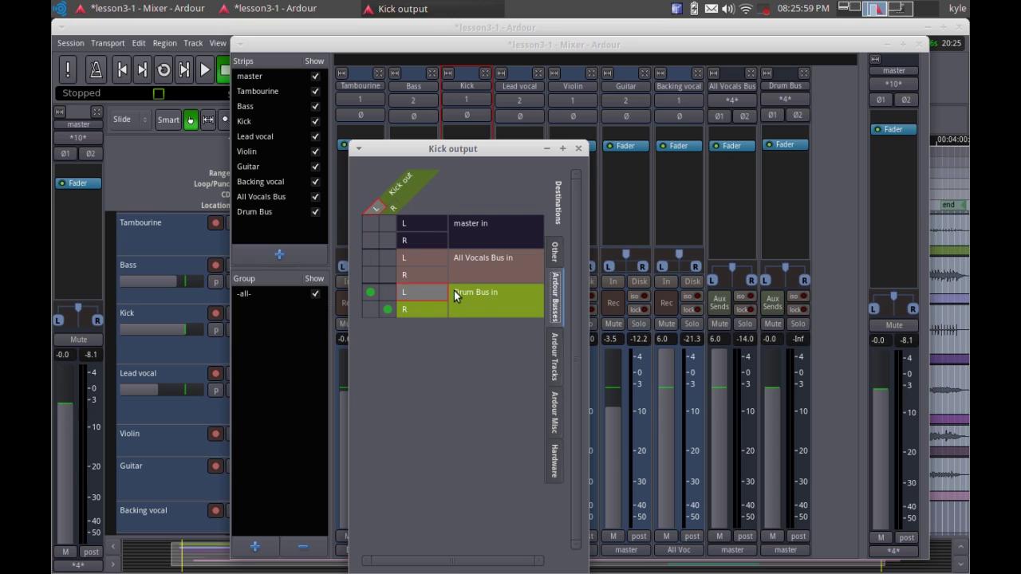
click(579, 148)
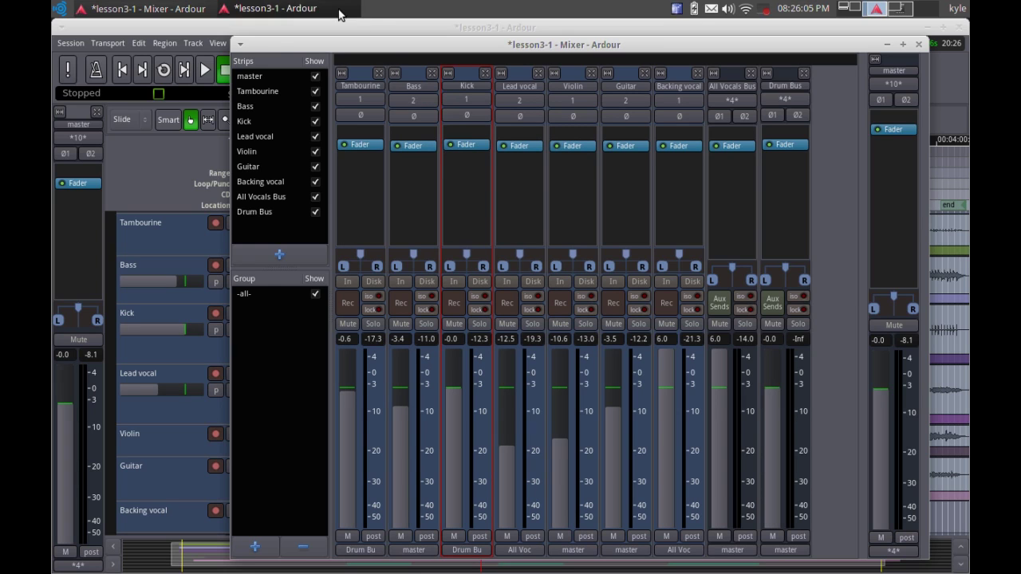
- Start playback from the editor's playhead, then bring the Mixer back to the front
click(241, 29)
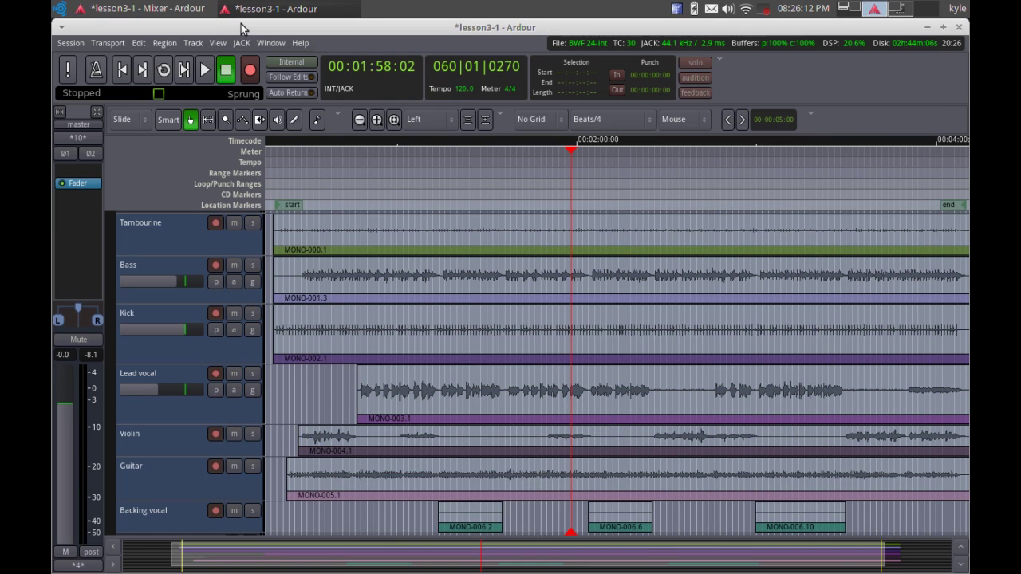
click(204, 70)
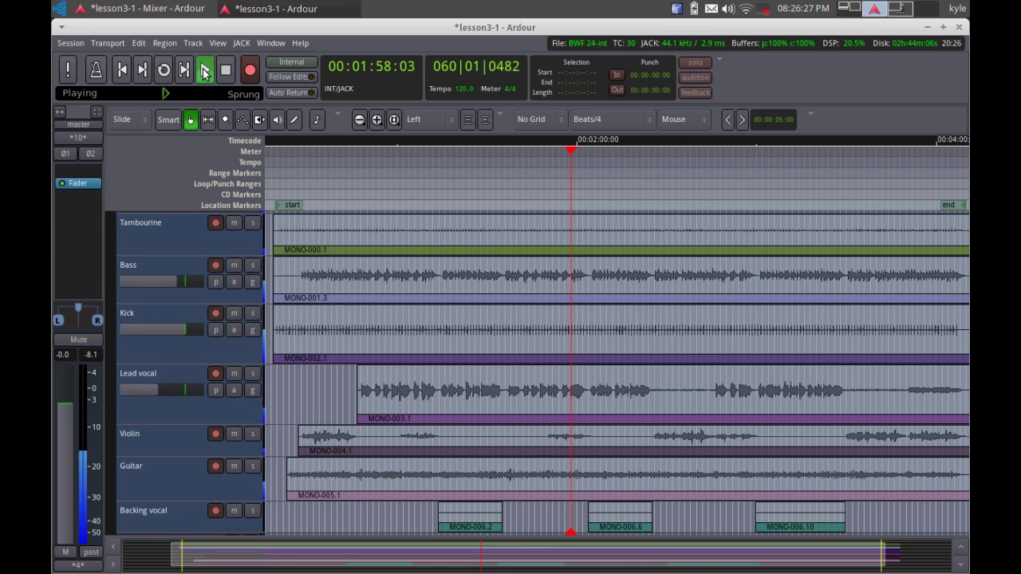
click(178, 9)
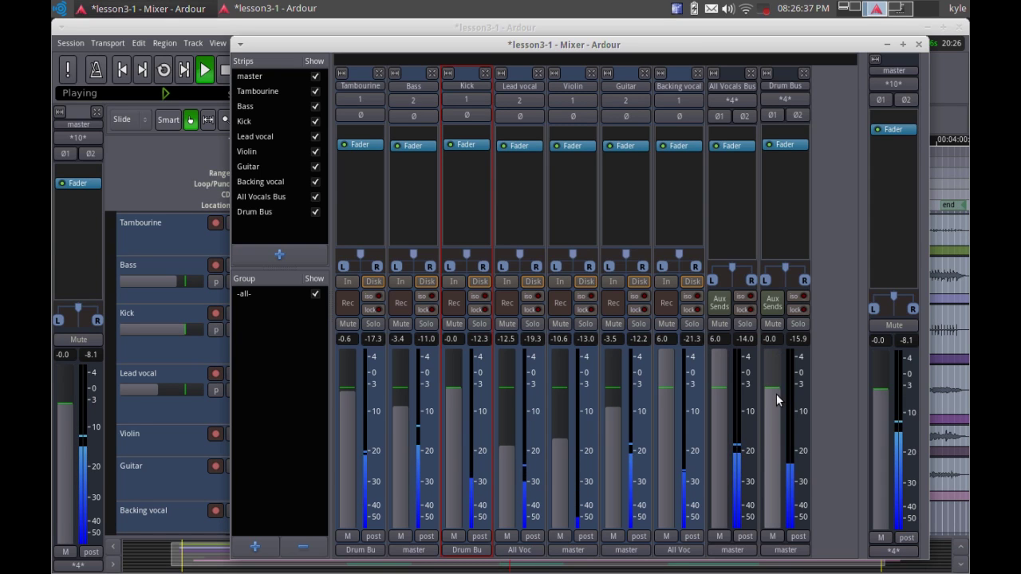
- Sweep the Drum Bus fader down and back to about -0.4 dB, and trim Tambourine to -1.4 dB
drag(778, 398, 782, 540)
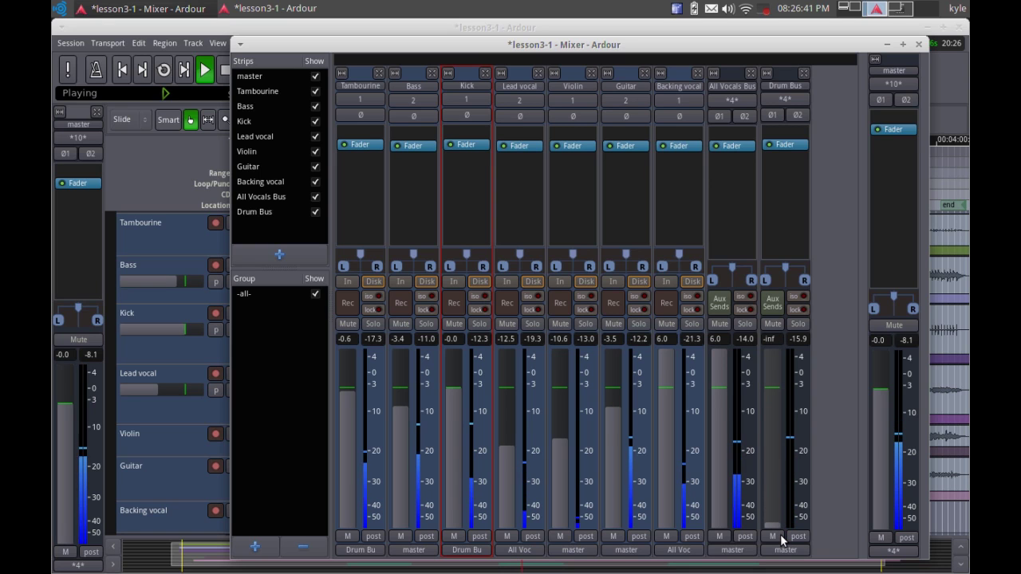
drag(781, 540, 775, 401)
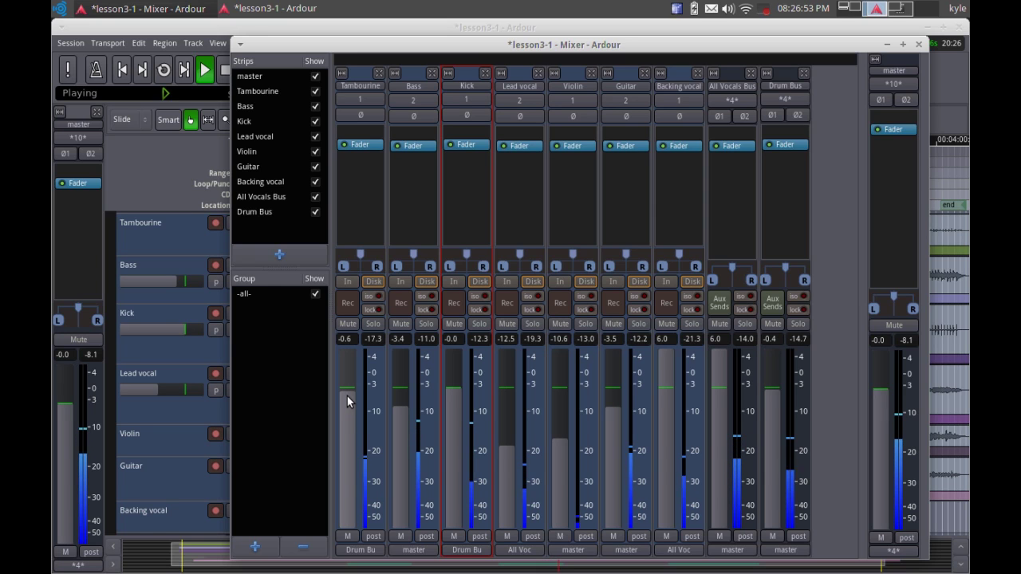
drag(347, 395, 346, 408)
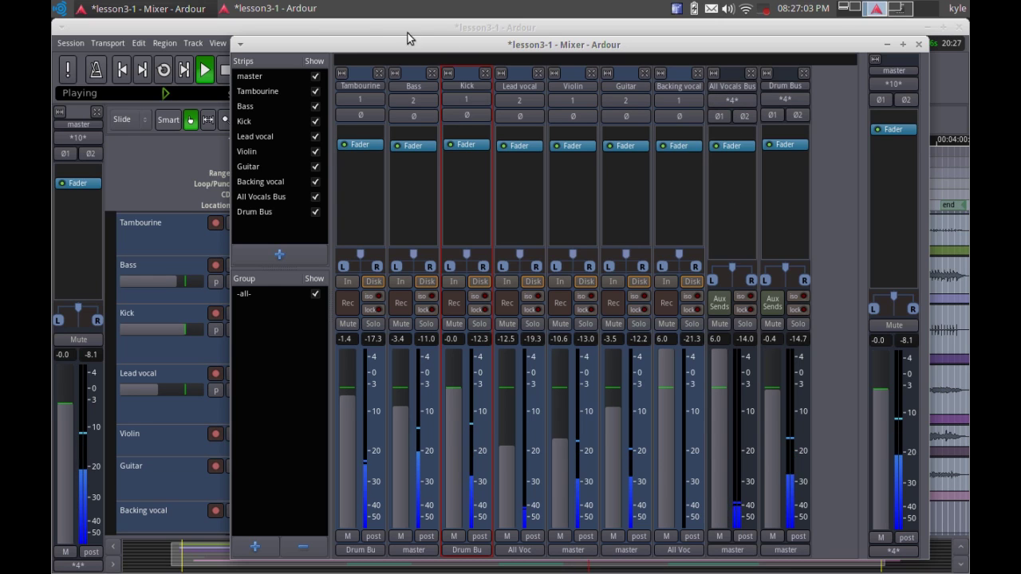
click(311, 29)
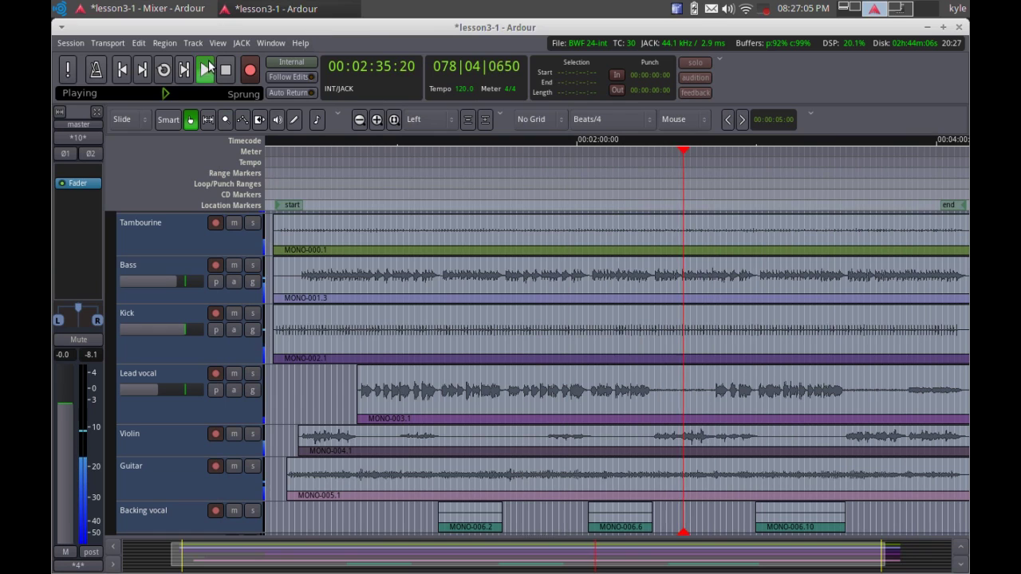
- Stop playback and bring the Mixer window back in front
click(226, 69)
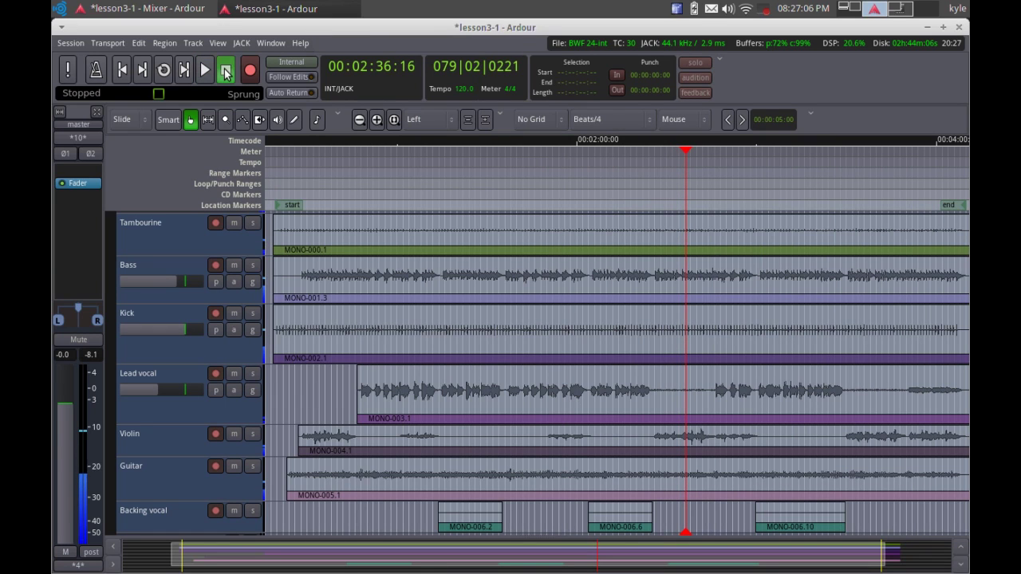
click(169, 9)
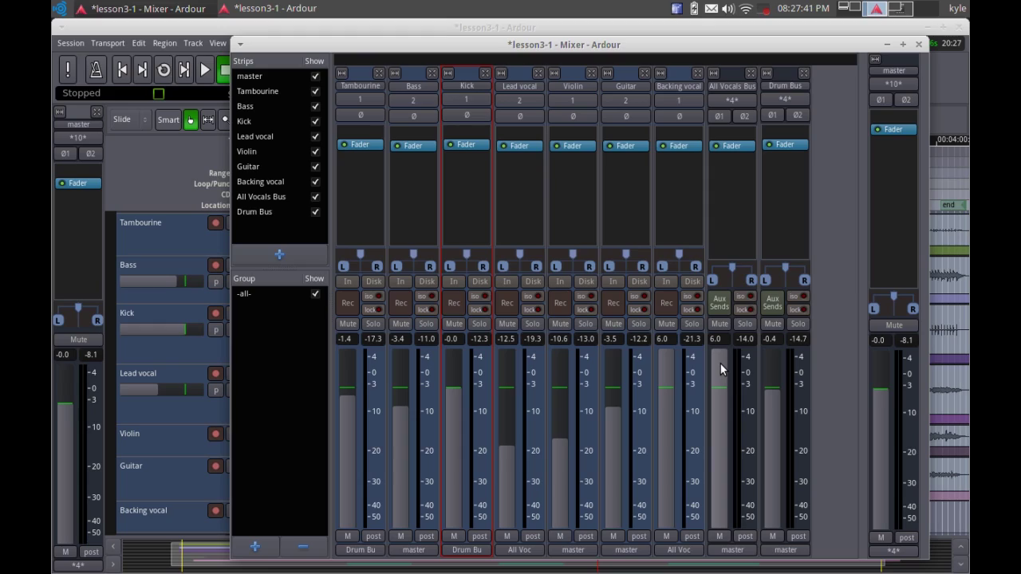
- Raise the editor window over the Mixer to show the session's tracks
click(402, 29)
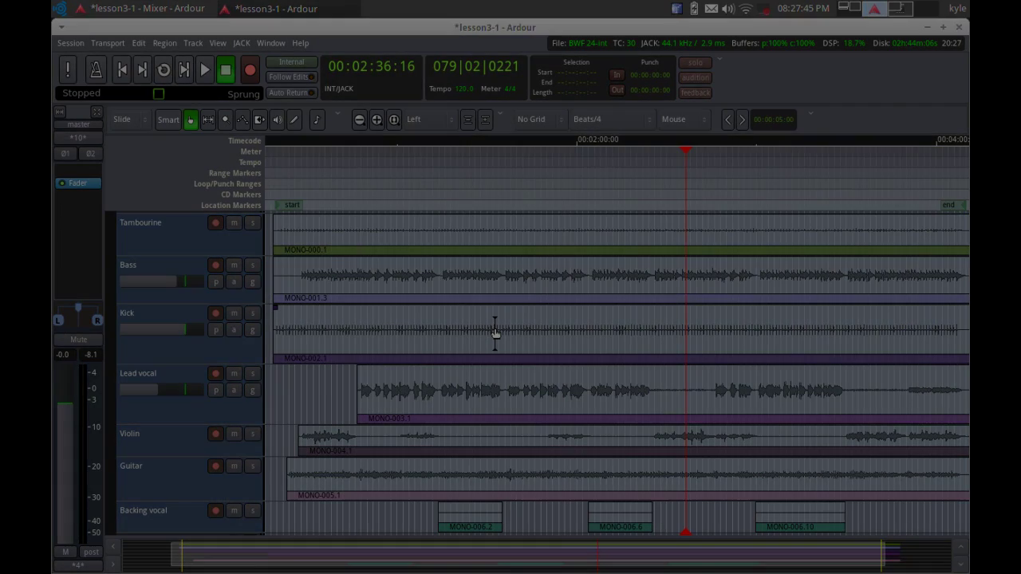